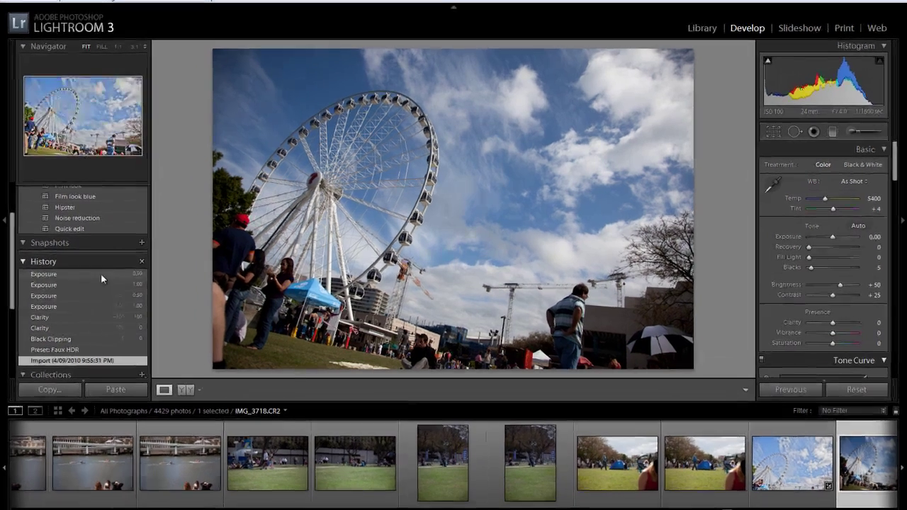
Step: Revert the Ferris wheel photo to its original, then set Recovery and Fill Light to 100
left_click(137, 265)
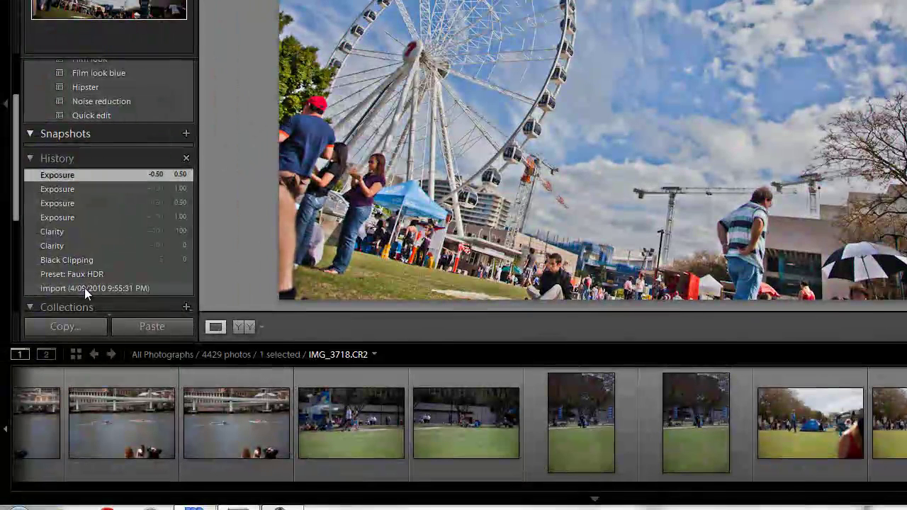
left_click(84, 288)
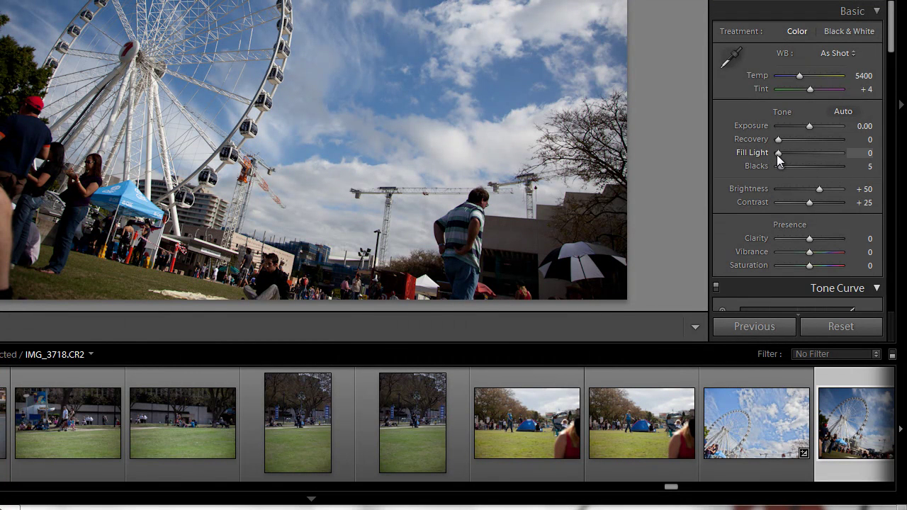
left_click_drag(775, 140, 843, 140)
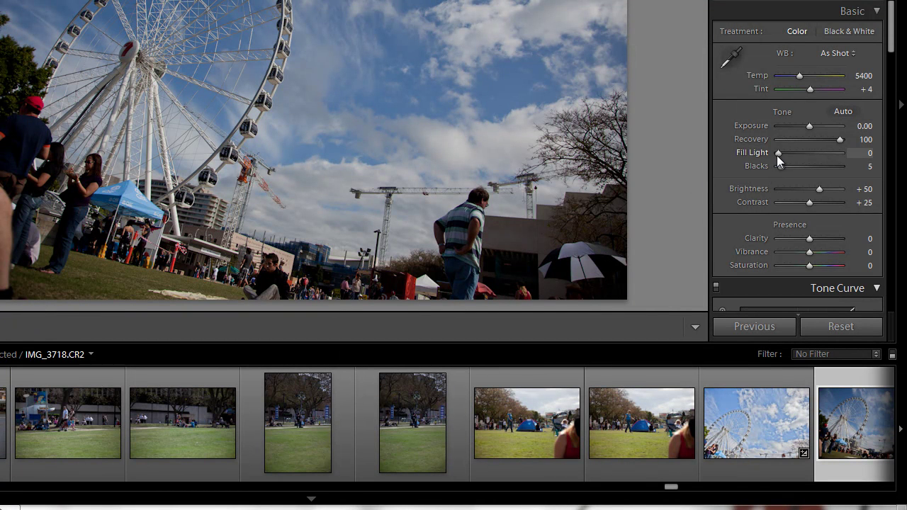
left_click_drag(777, 155, 848, 208)
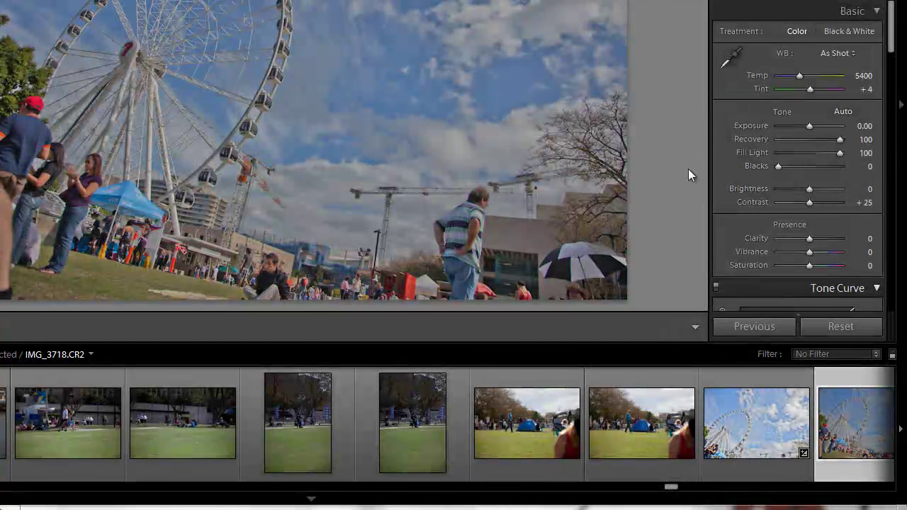
Step: Push Contrast and Clarity to +100, briefly comparing Clarity at 0
left_click_drag(809, 202, 843, 202)
left_click_drag(809, 239, 873, 244)
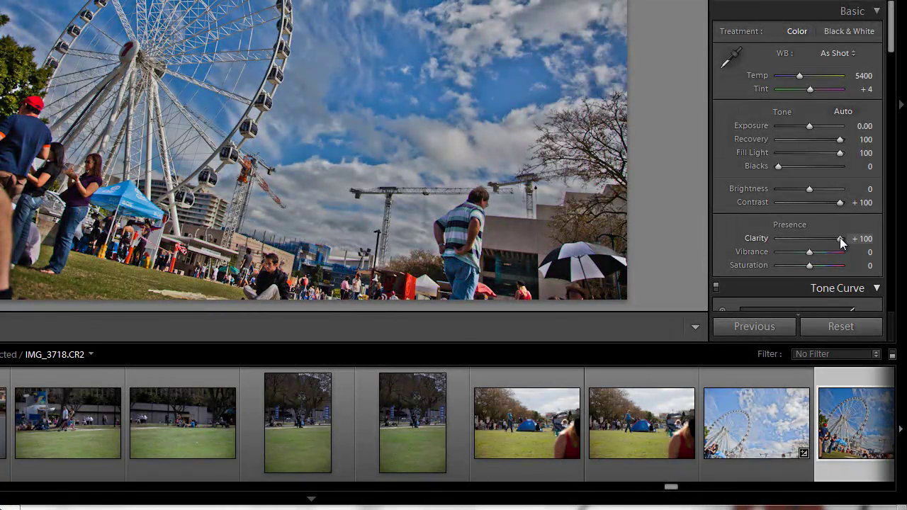
double_click(840, 238)
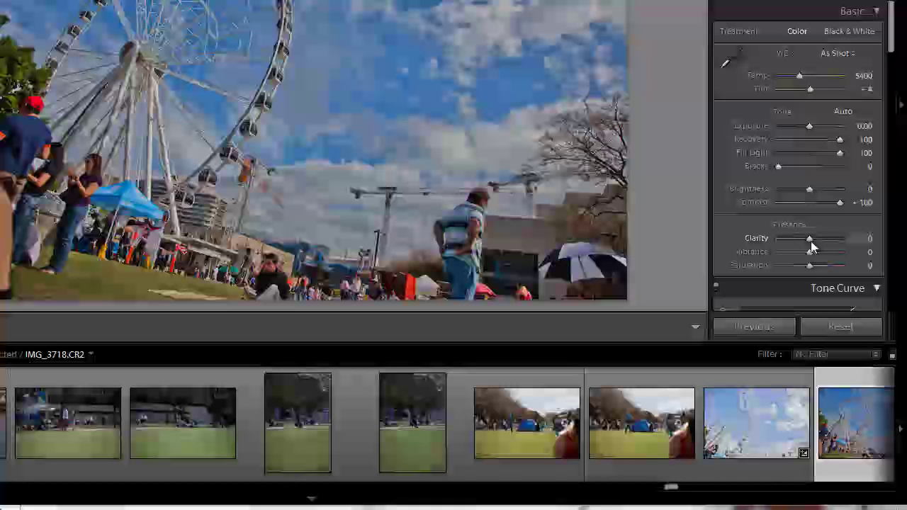
left_click_drag(811, 241, 899, 246)
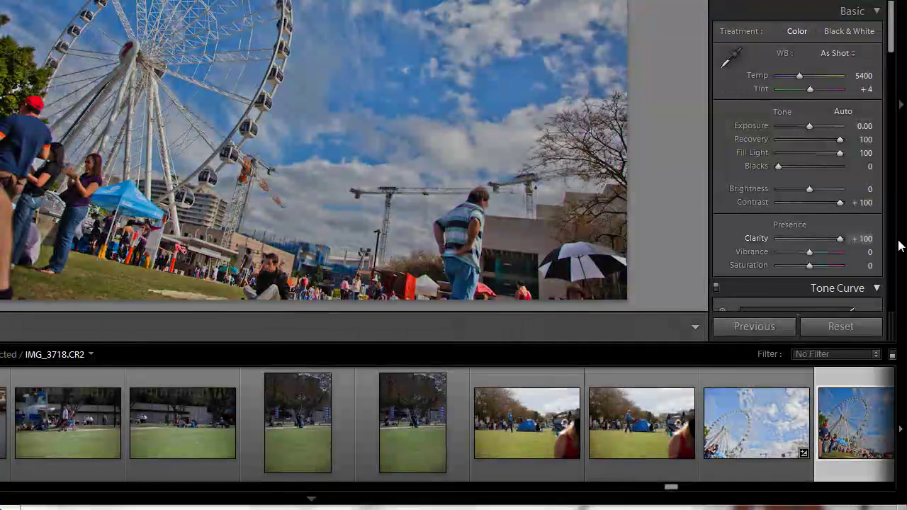
Step: Set Exposure to +0.50 and keep Clarity at +100 after a quick comparison
left_click(862, 125)
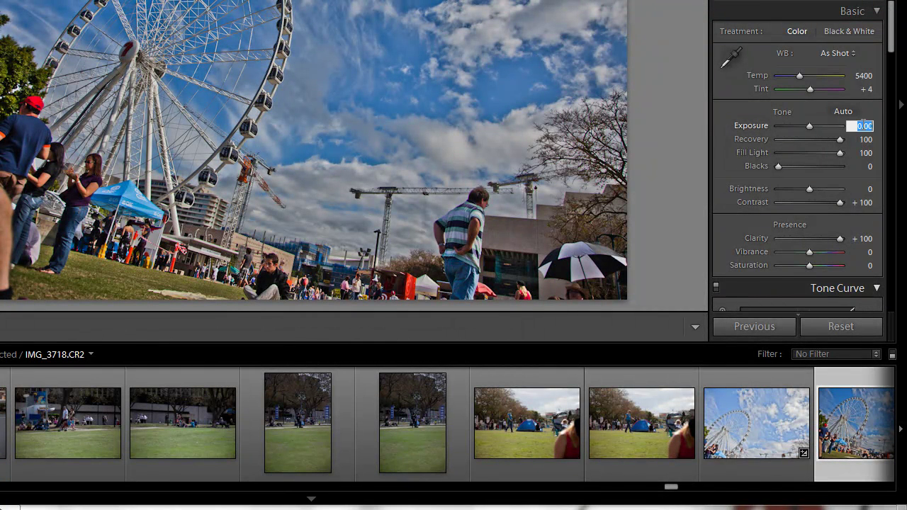
type("0.5")
key("Return")
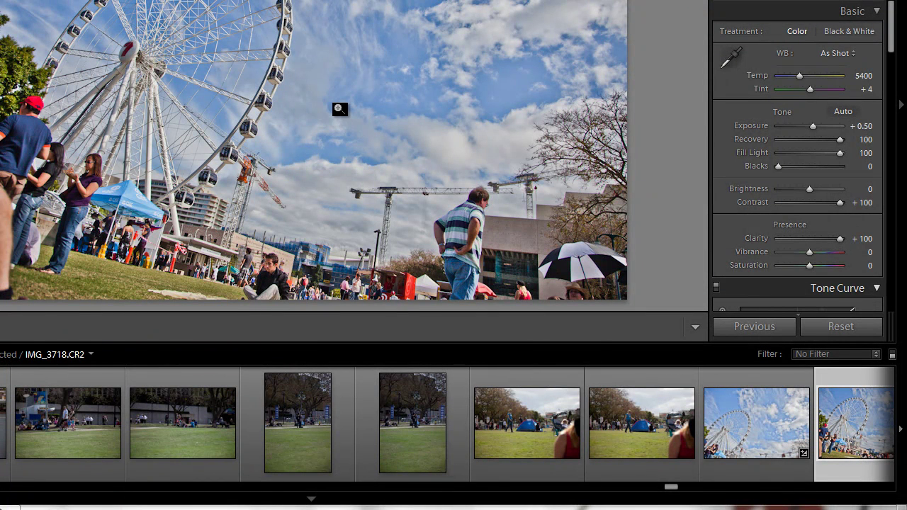
double_click(838, 238)
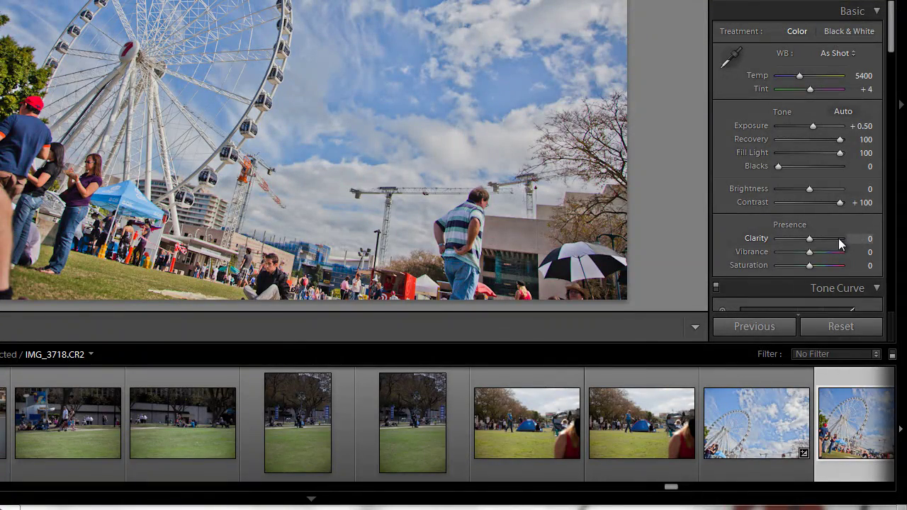
key("ctrl+z")
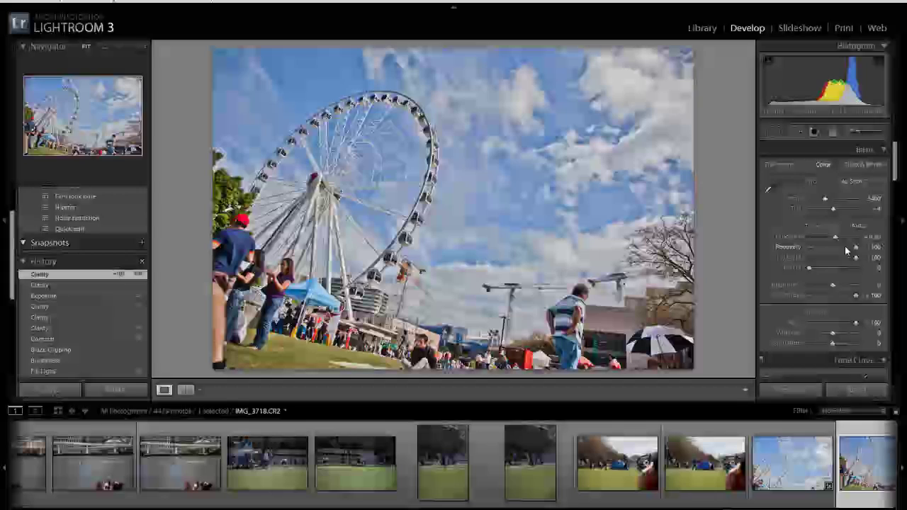
Step: Try Auto and Daylight white balance, then return to As Shot
left_click(850, 181)
left_click(822, 207)
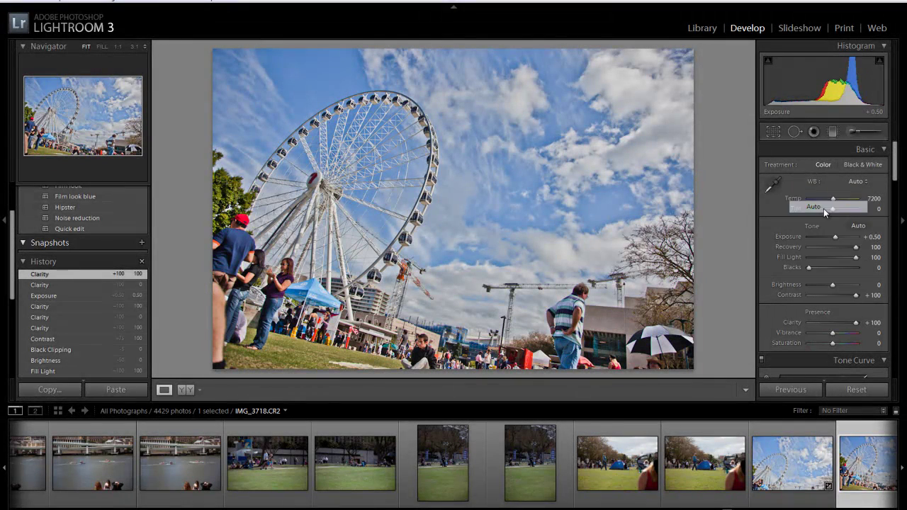
left_click(857, 181)
left_click(822, 218)
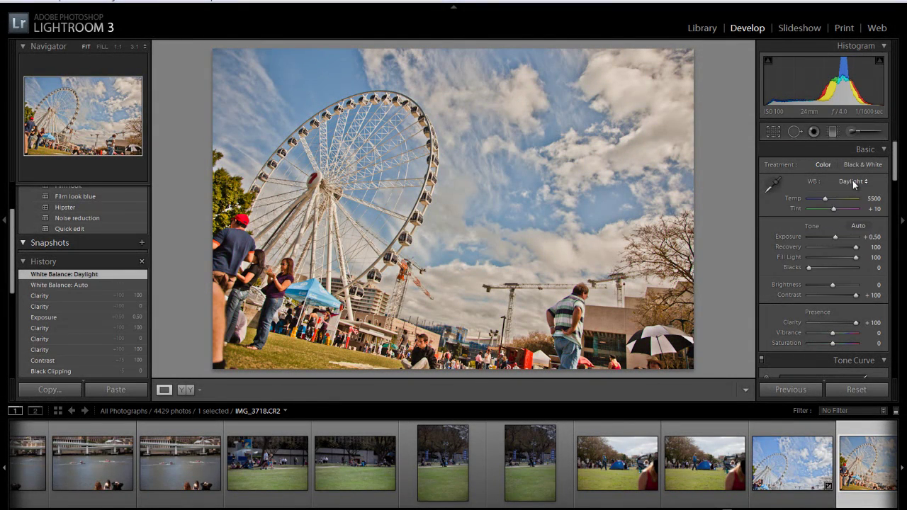
left_click(852, 180)
left_click(815, 192)
Step: Open IMG_3809, apply the Faux HDR preset, and briefly compare before and after
scroll(505, 483, "down", 15)
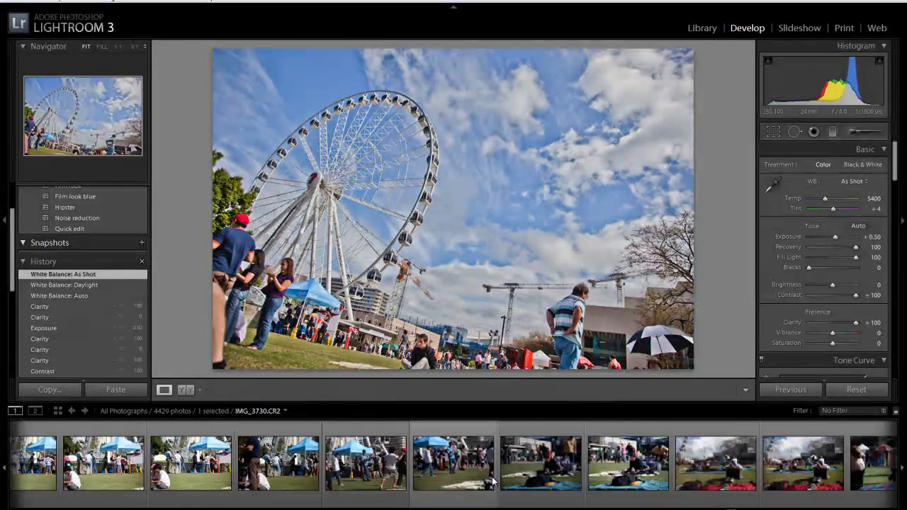
scroll(491, 476, "down", 15)
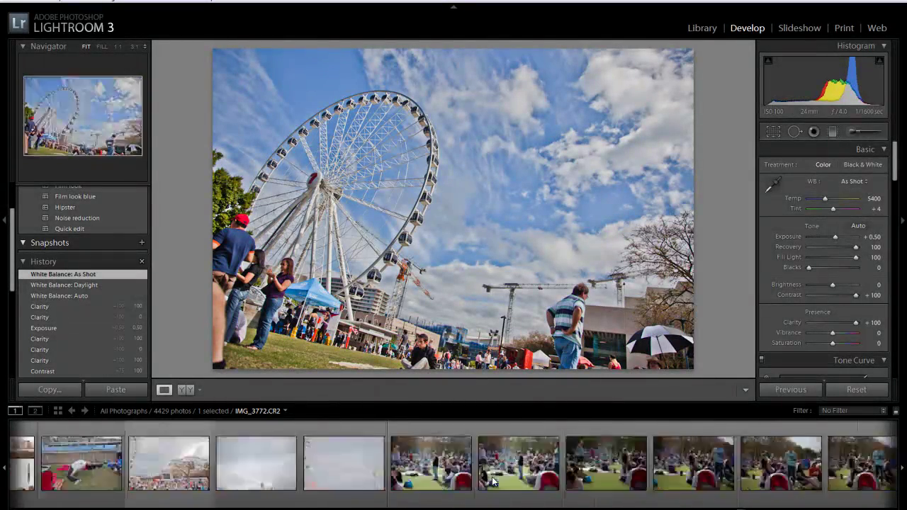
scroll(491, 482, "down", 10)
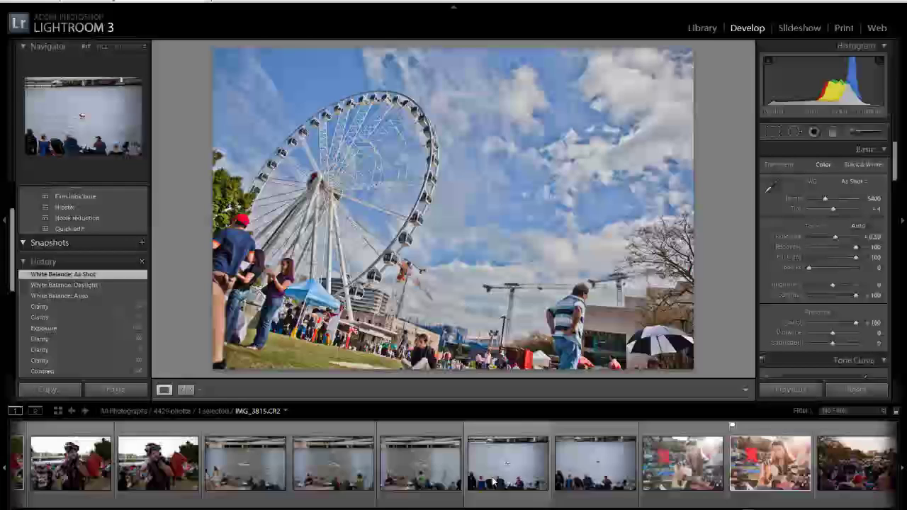
left_click(269, 484)
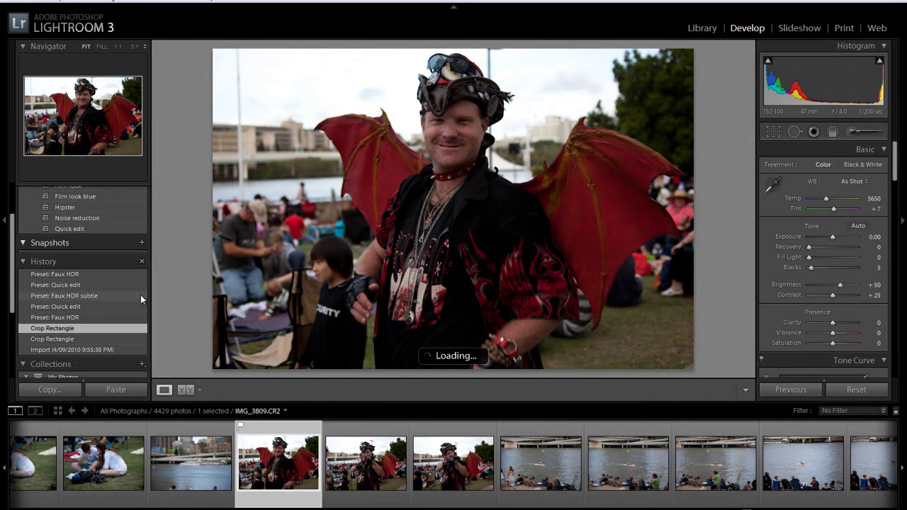
scroll(129, 300, "up", 3)
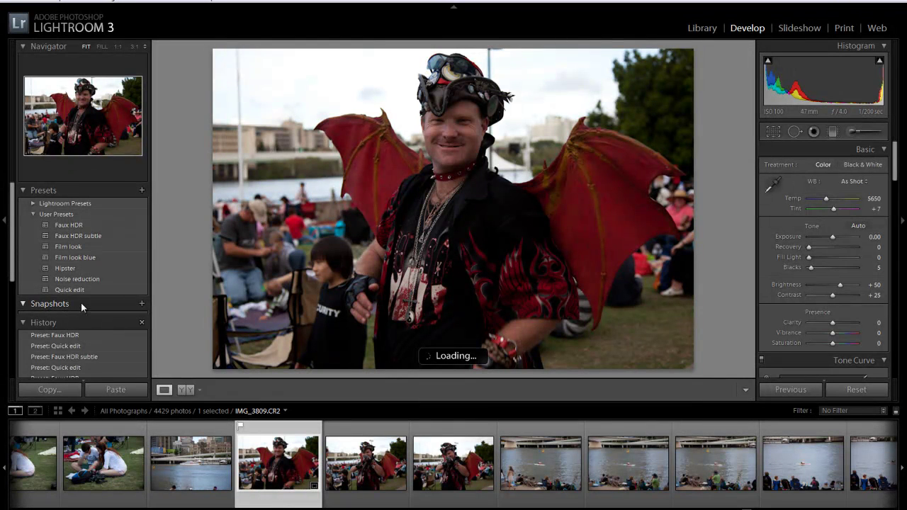
left_click(76, 226)
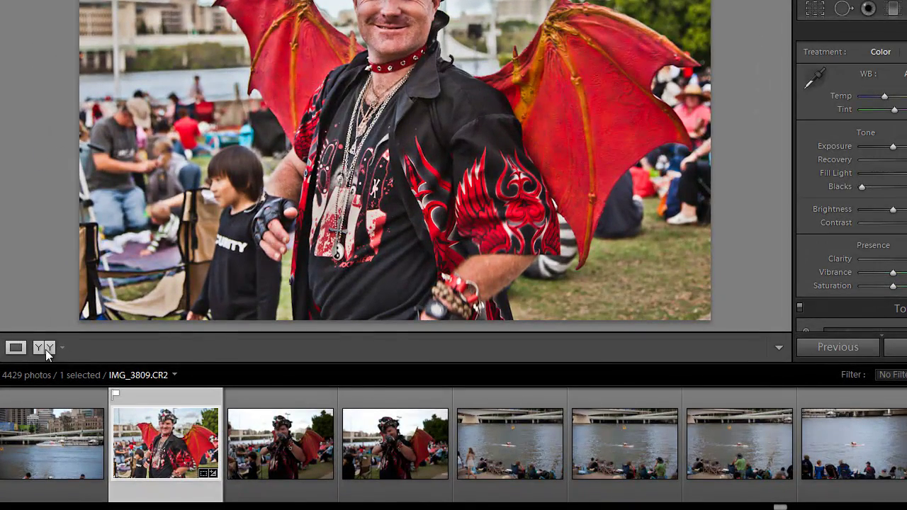
left_click(46, 347)
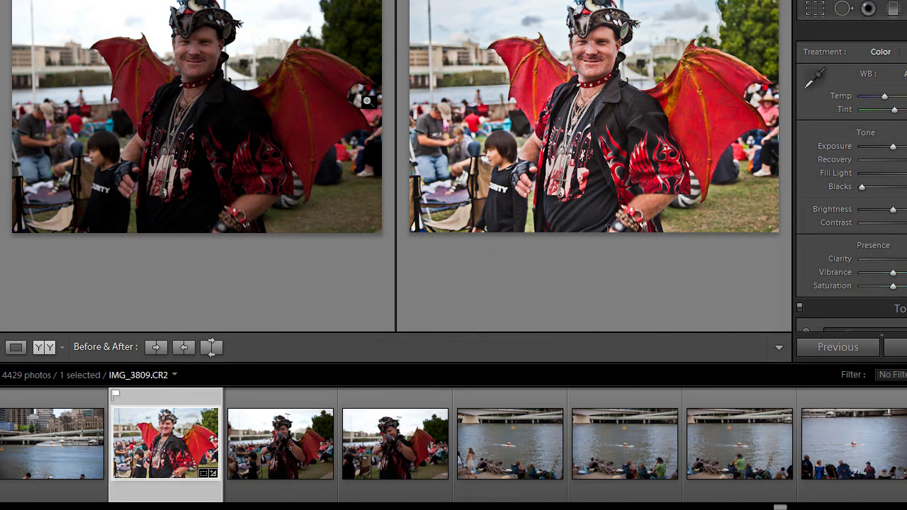
left_click(15, 347)
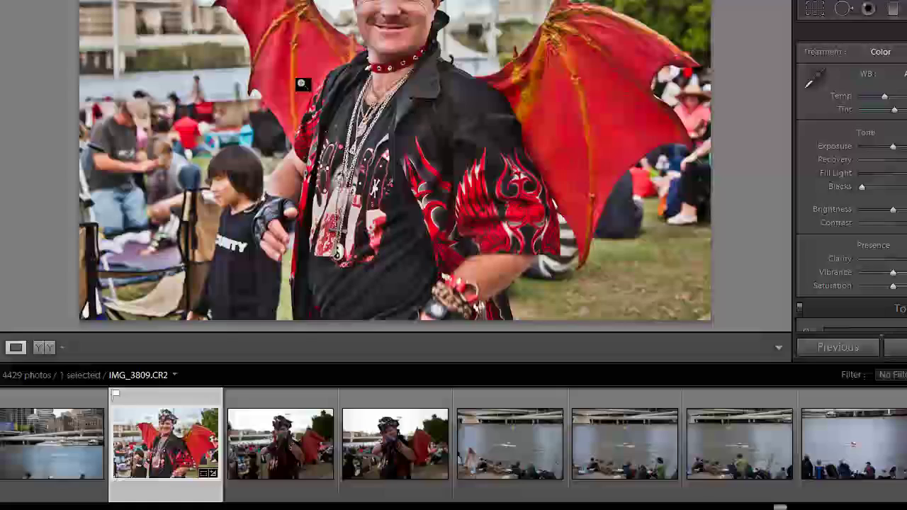
Step: Inspect the collar, face and hat at 1:1, then return to the fit view
left_click(334, 107)
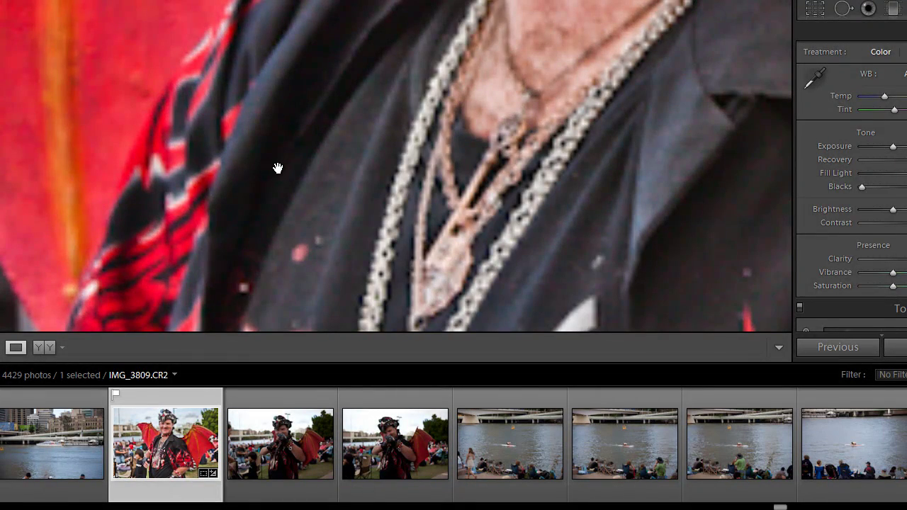
left_click_drag(278, 168, 438, 203)
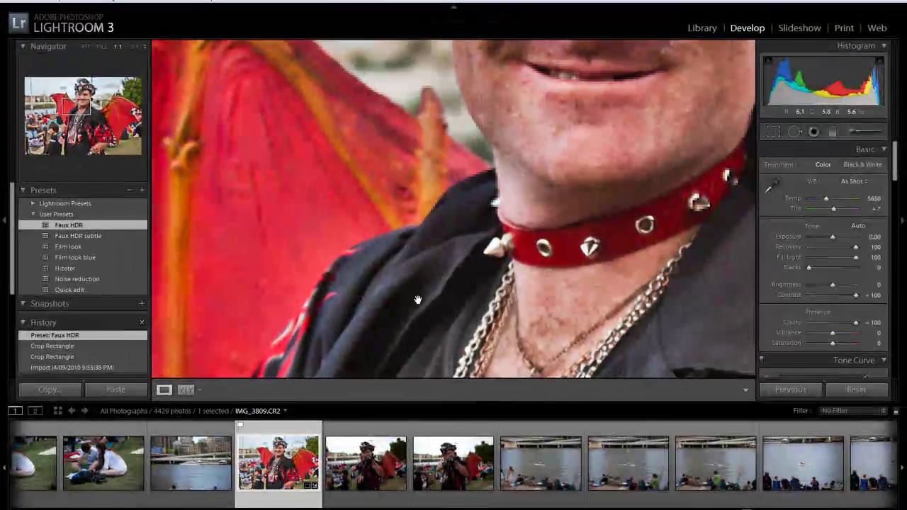
left_click_drag(739, 62, 427, 361)
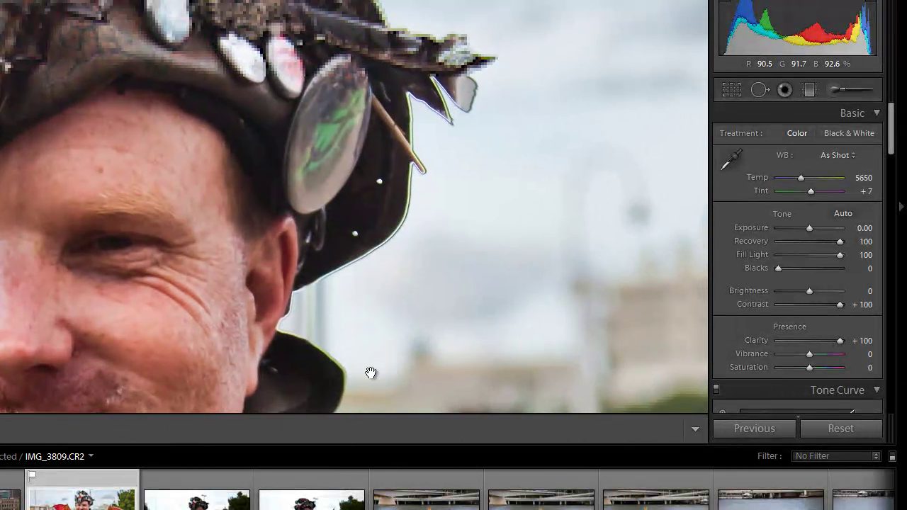
left_click_drag(370, 373, 348, 414)
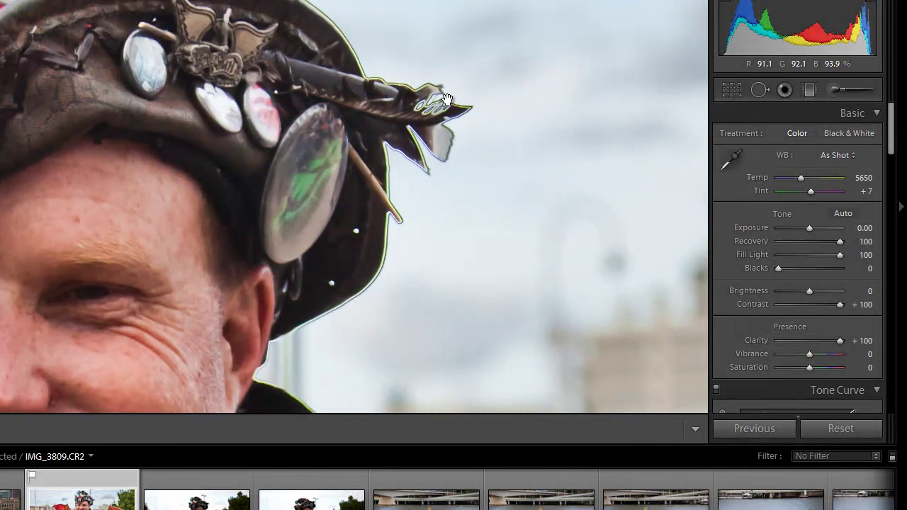
left_click_drag(284, 36, 287, 156)
left_click_drag(271, 121, 263, 184)
left_click(264, 183)
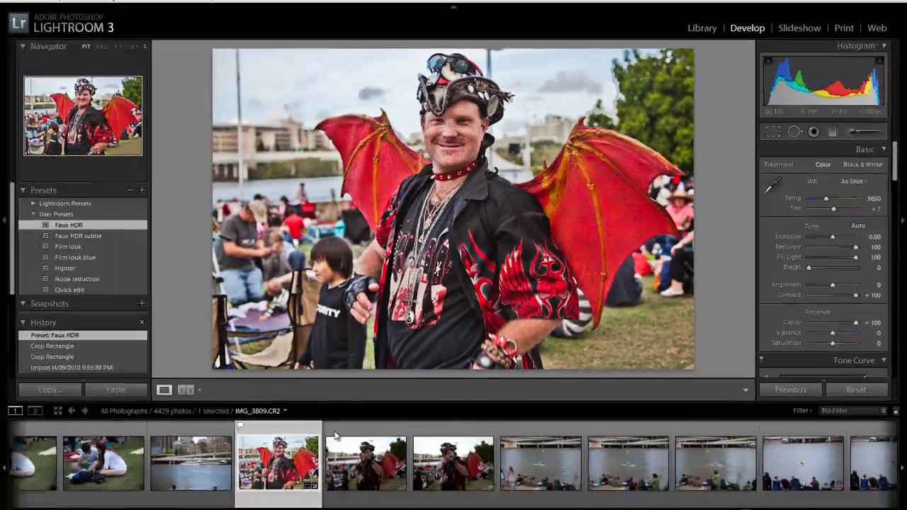
Step: Open IMG_3842, zoom to 1:1 on the arm, and show Before & After side by side
scroll(374, 470, "down", 3)
scroll(374, 470, "down", 10)
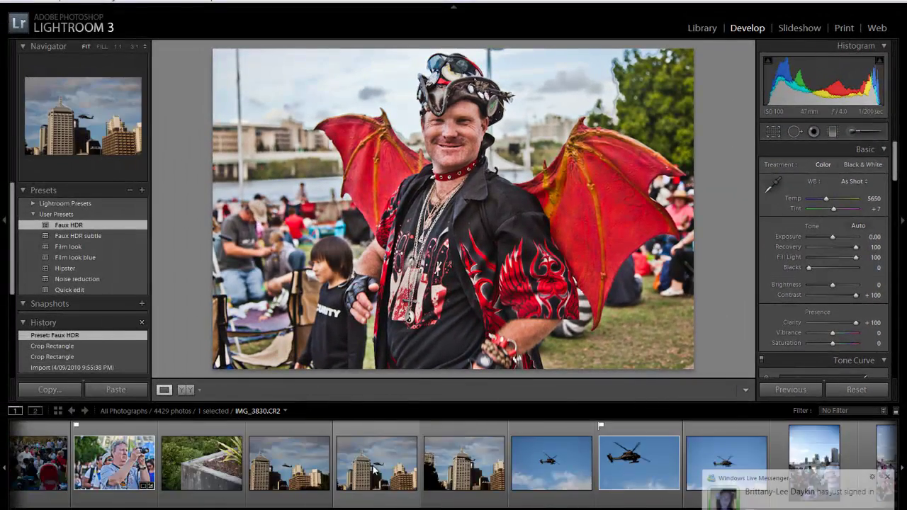
left_click(444, 465)
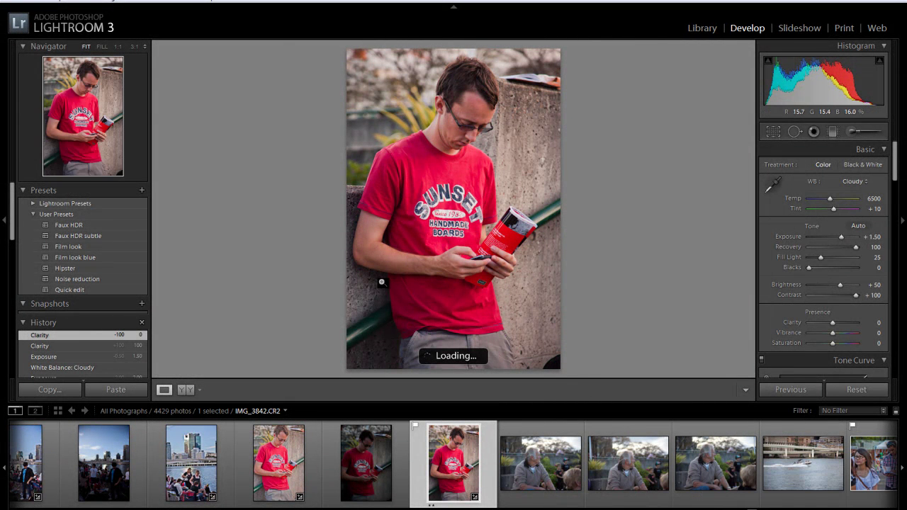
left_click(378, 281)
left_click(185, 390)
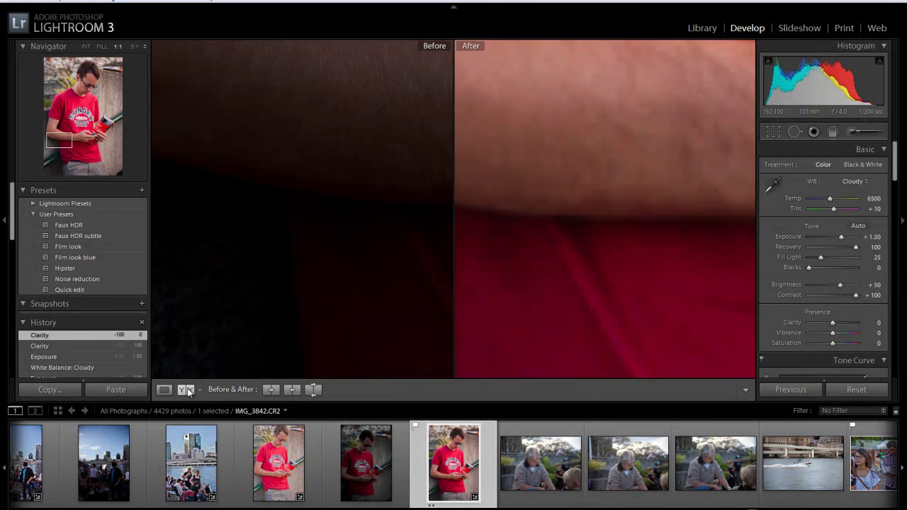
Step: Apply the Faux HDR preset to the red T-shirt portrait and raise Exposure to +1.50
left_click(494, 241)
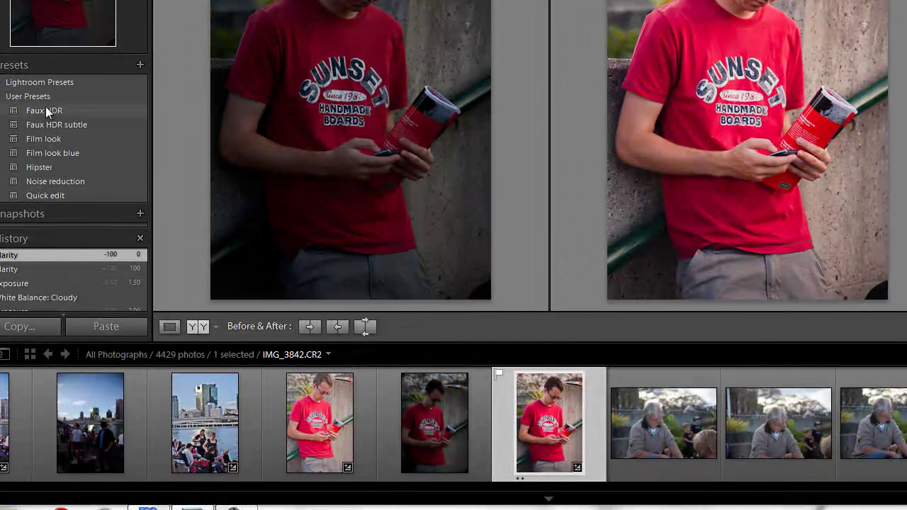
left_click(45, 110)
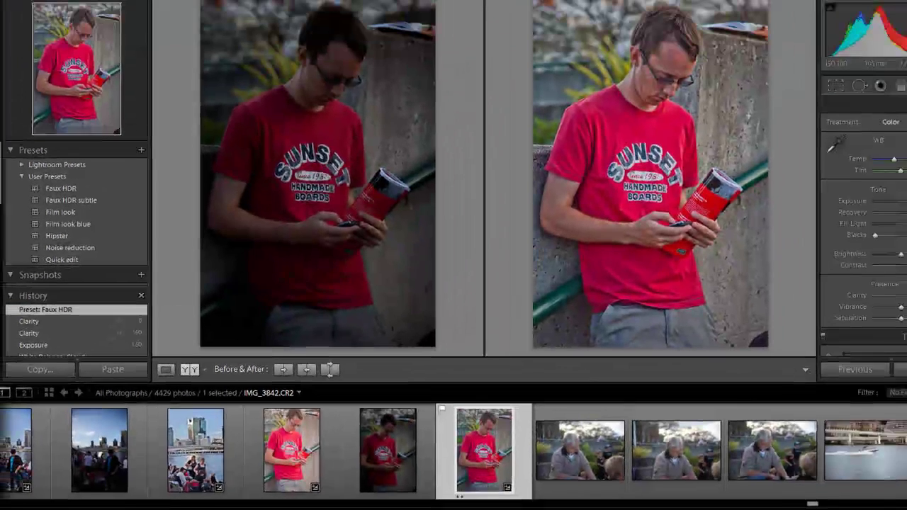
left_click_drag(864, 238, 878, 241)
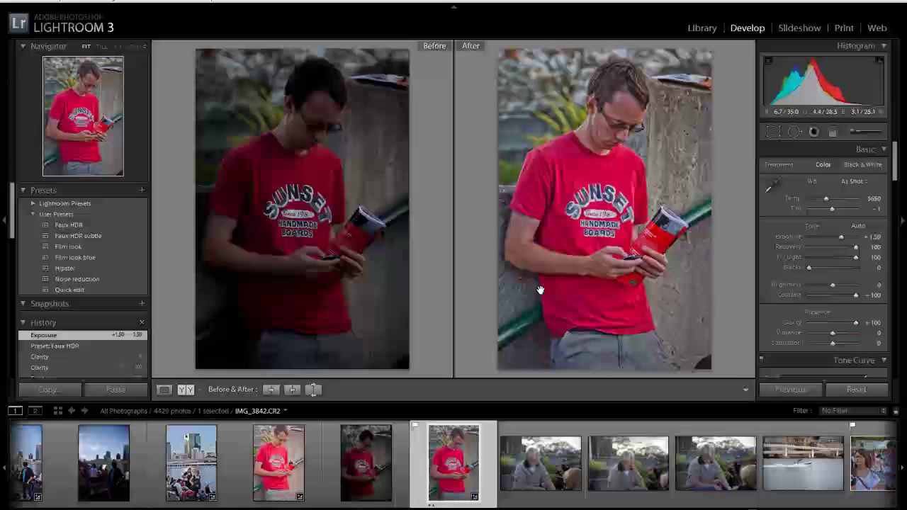
Step: Compare the face in both versions at 1:1, then return to the fit view
left_click(528, 328)
left_click(610, 125)
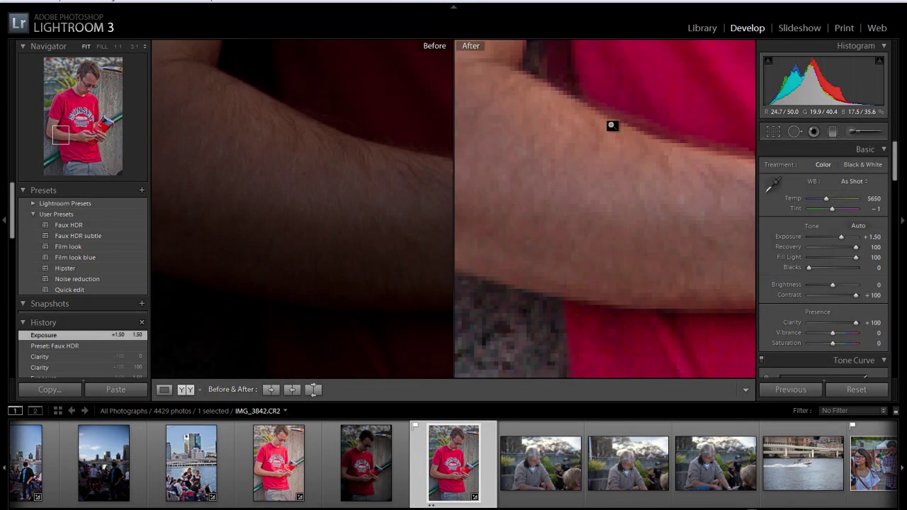
left_click(622, 119)
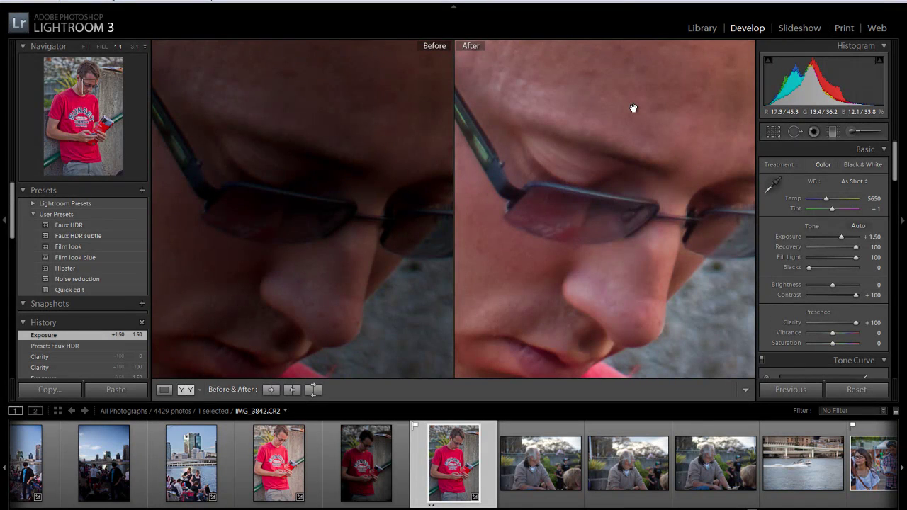
left_click(633, 108)
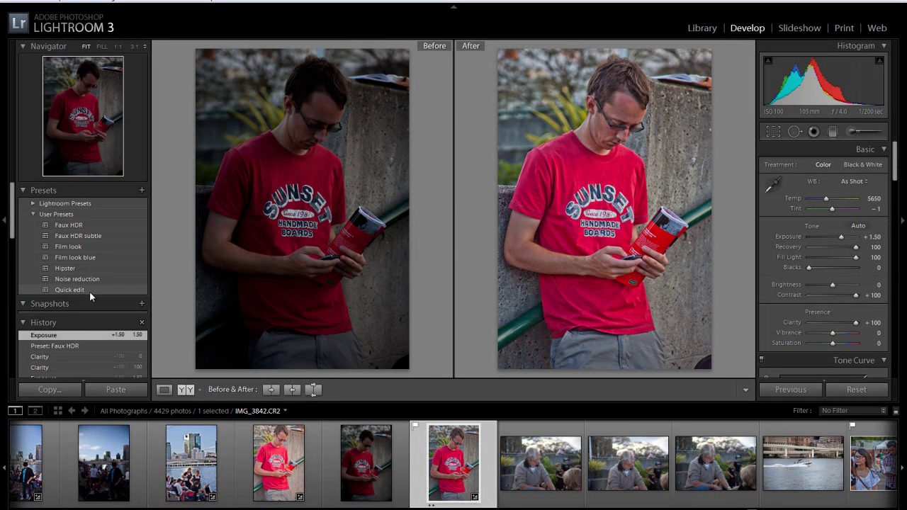
Step: Try Faux HDR subtle, then reapply Faux HDR with Exposure at +1.50
left_click(93, 236)
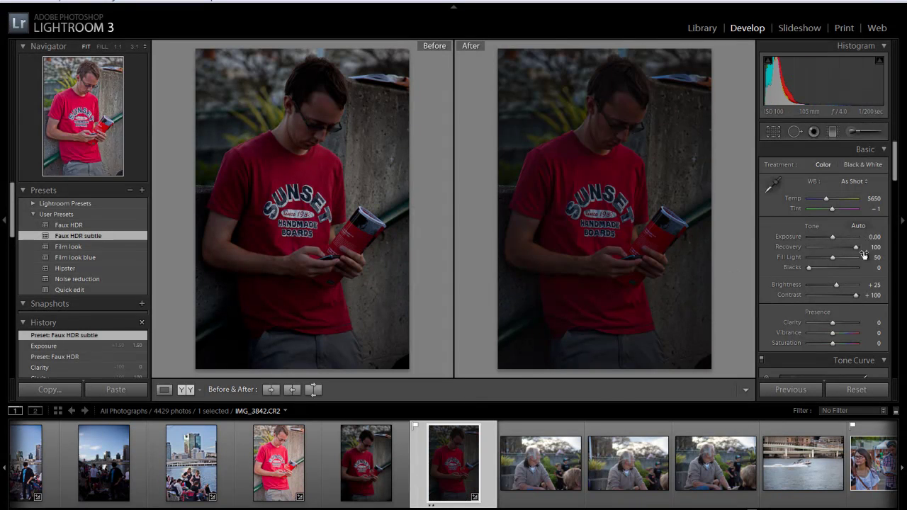
left_click(871, 237)
type("1.5")
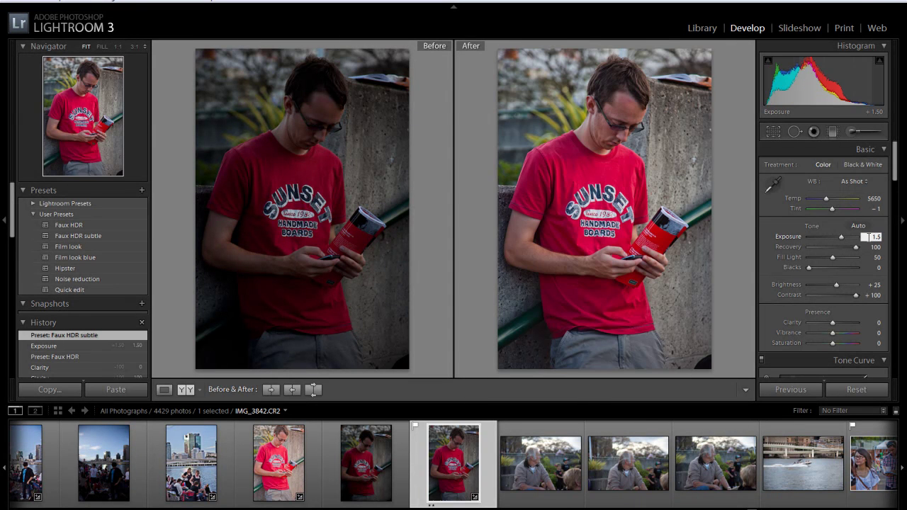
left_click(69, 225)
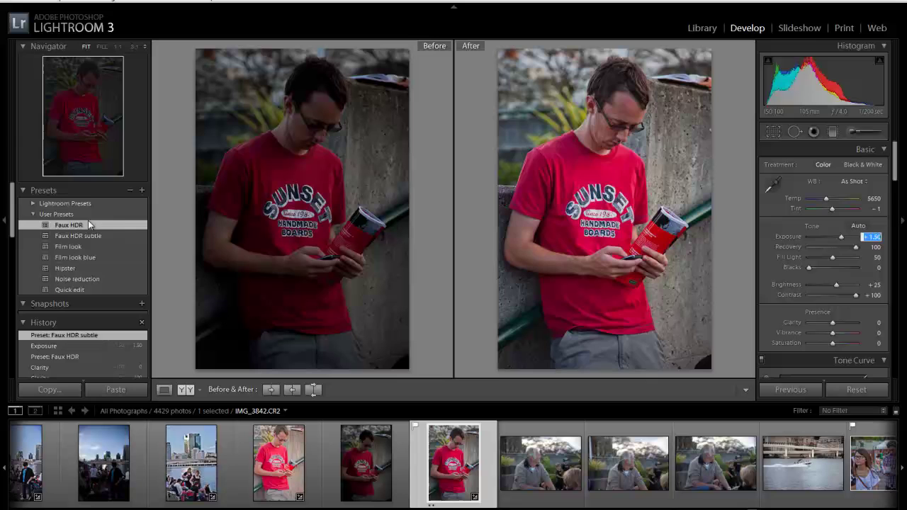
left_click(873, 237)
type("1.5")
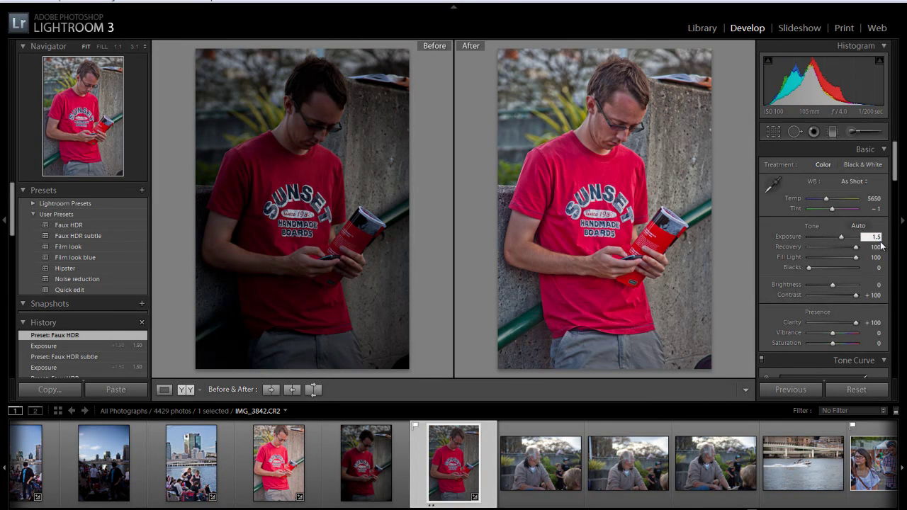
key("Return")
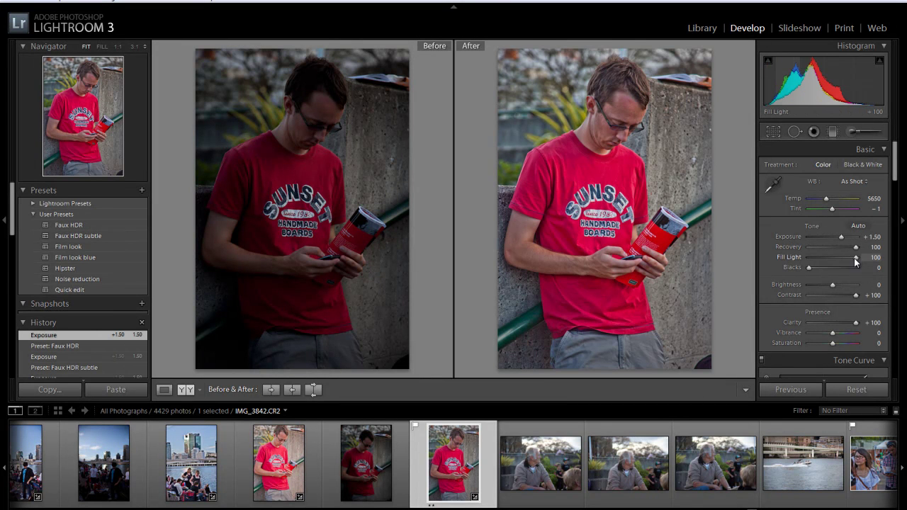
Step: Set Fill Light to 50 and Brightness to +25
left_click(871, 257)
type("50")
key("Return")
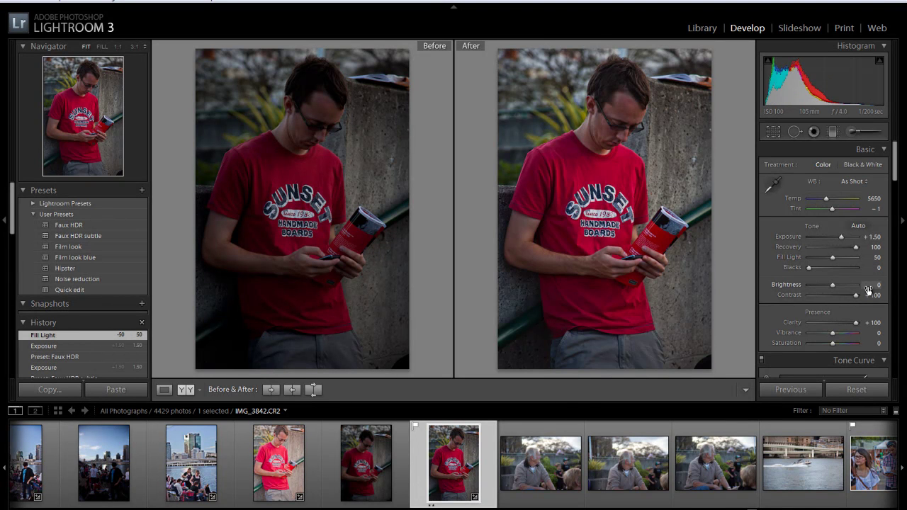
type("25")
key("Return")
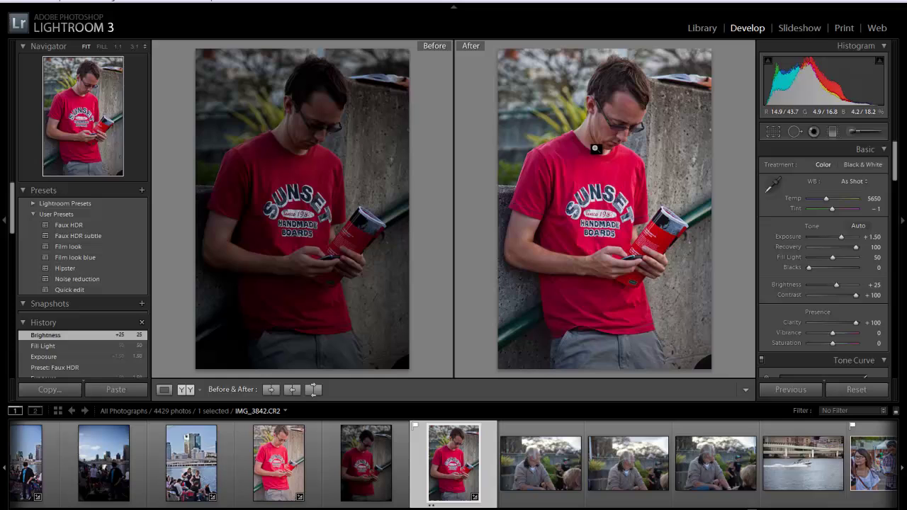
Step: Check the hair above the forehead at 1:1, then return to the fit view
left_click(619, 95)
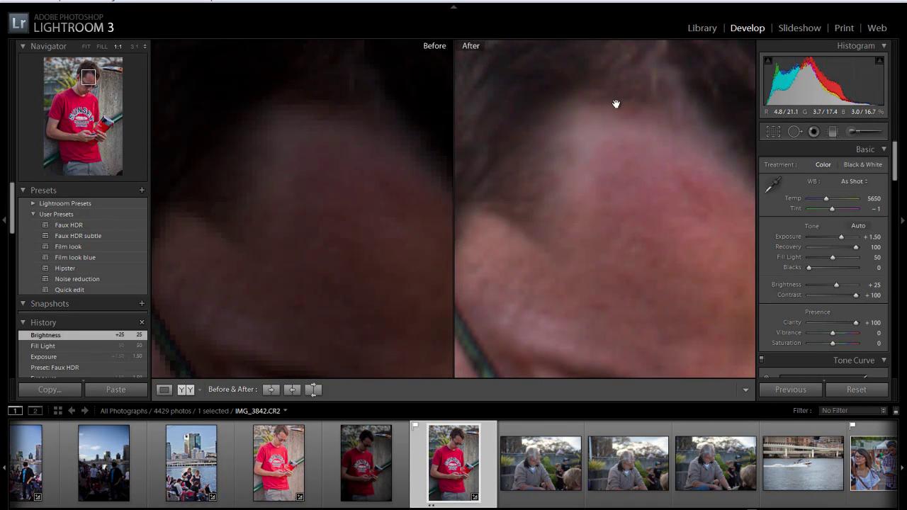
left_click_drag(616, 104, 619, 265)
left_click_drag(623, 189, 621, 245)
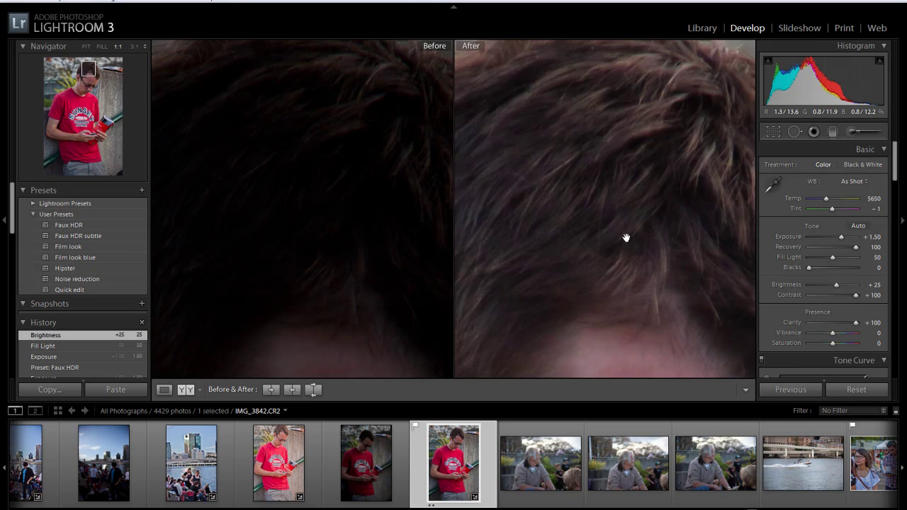
left_click(625, 237)
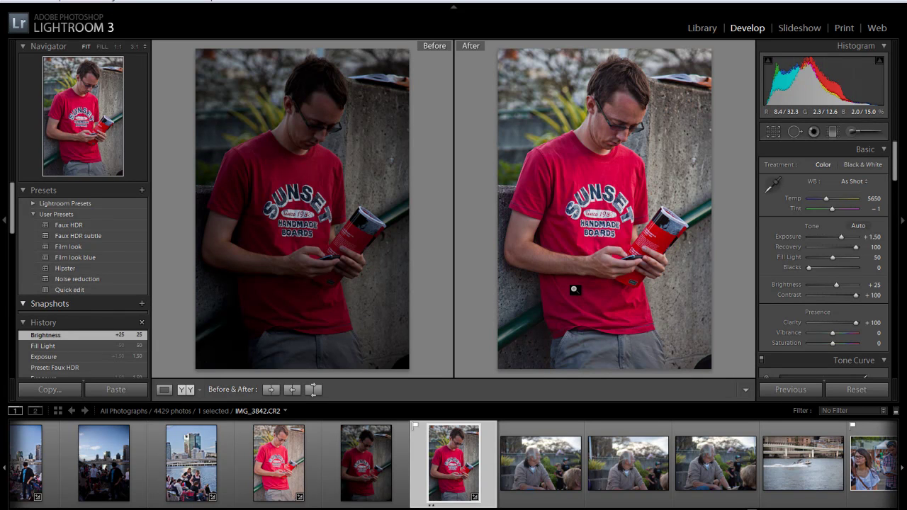
Step: Open IMG_3826, the man with a camera, in the single Loupe view
scroll(633, 440, "up", 3)
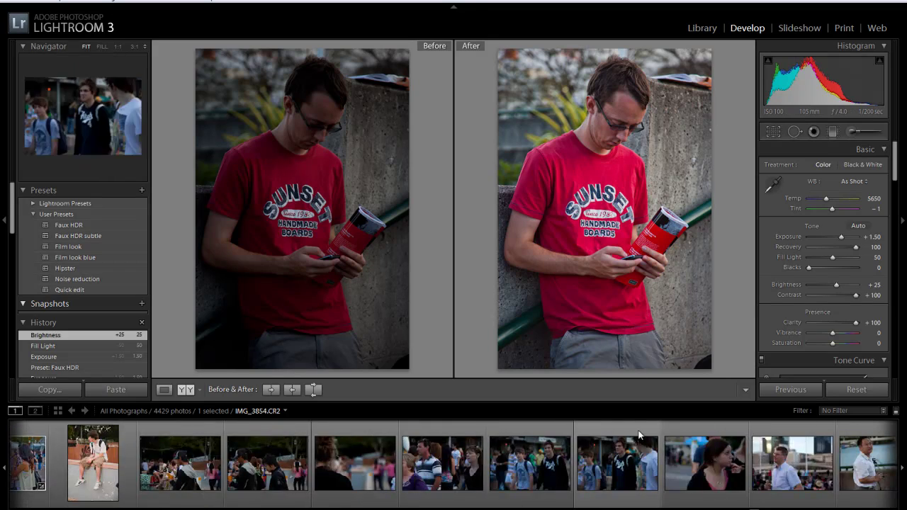
scroll(633, 440, "up", 10)
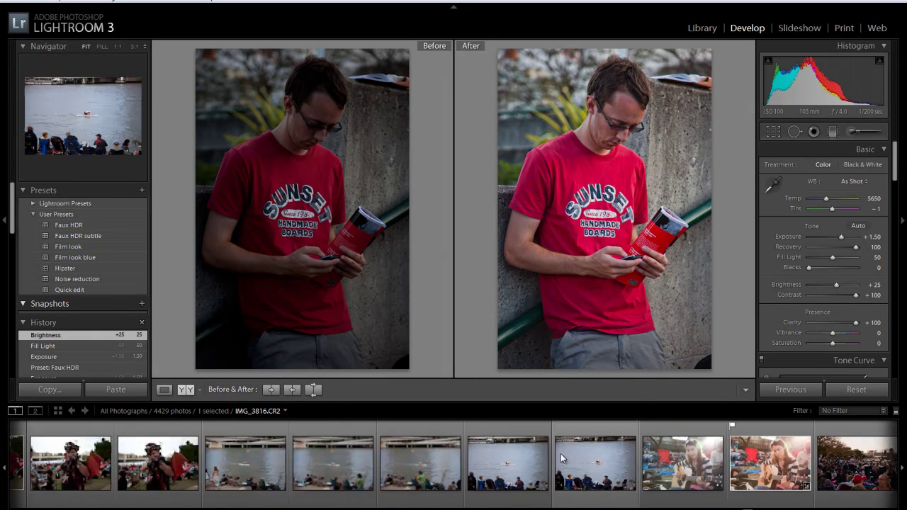
scroll(560, 459, "up", 3)
left_click(698, 469)
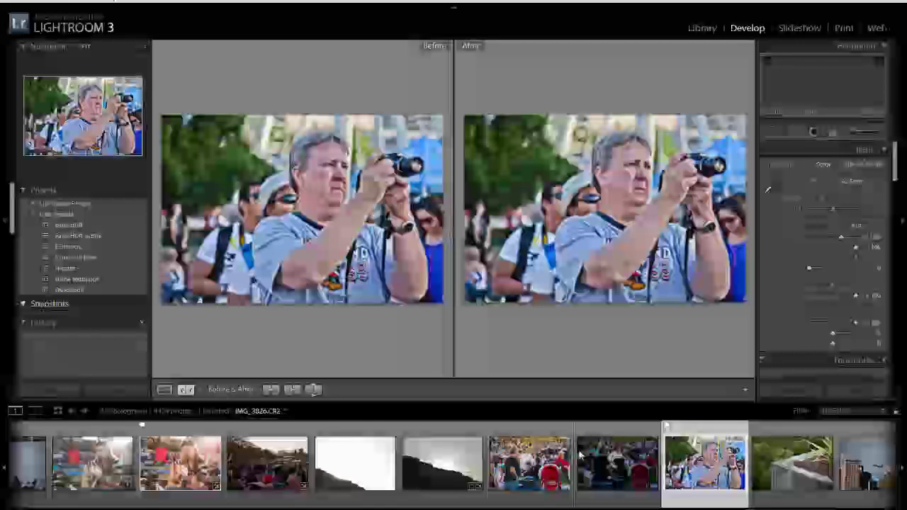
left_click(165, 390)
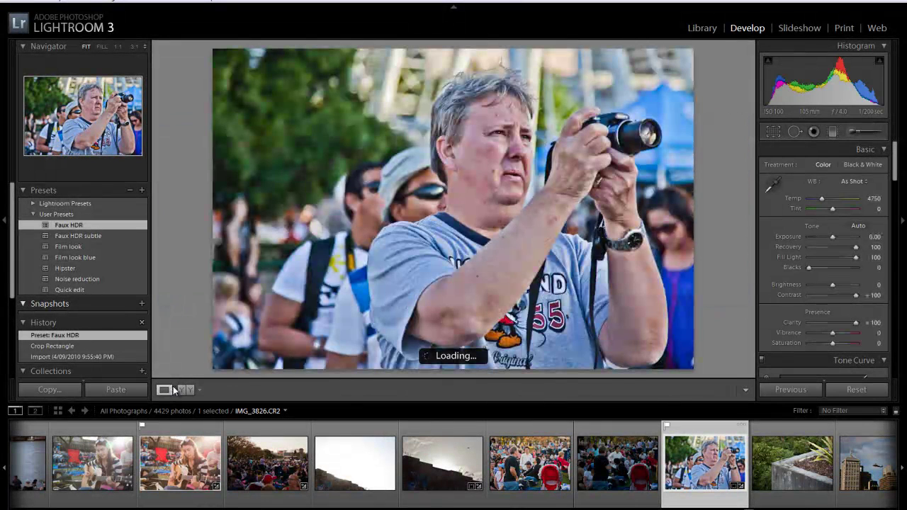
Step: Apply Faux HDR subtle, compare History states, settle on Faux HDR, and convert to Black & White
left_click(101, 237)
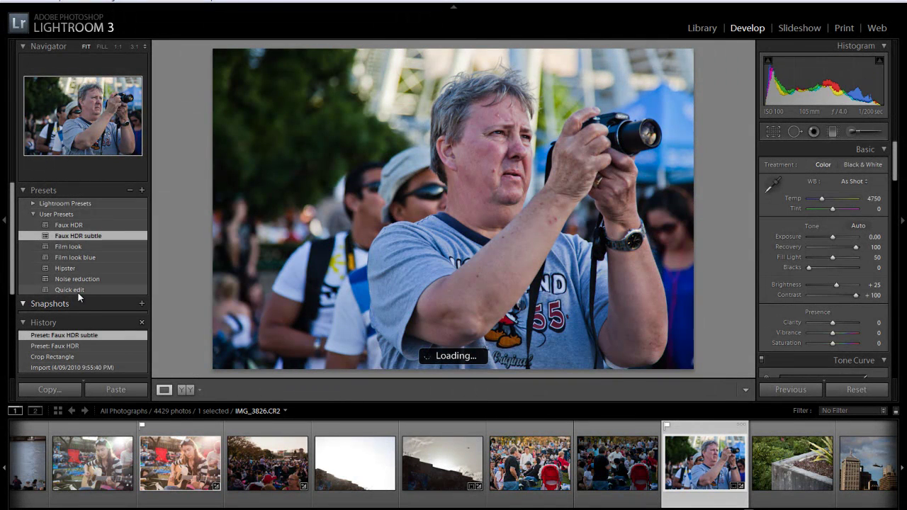
left_click(73, 368)
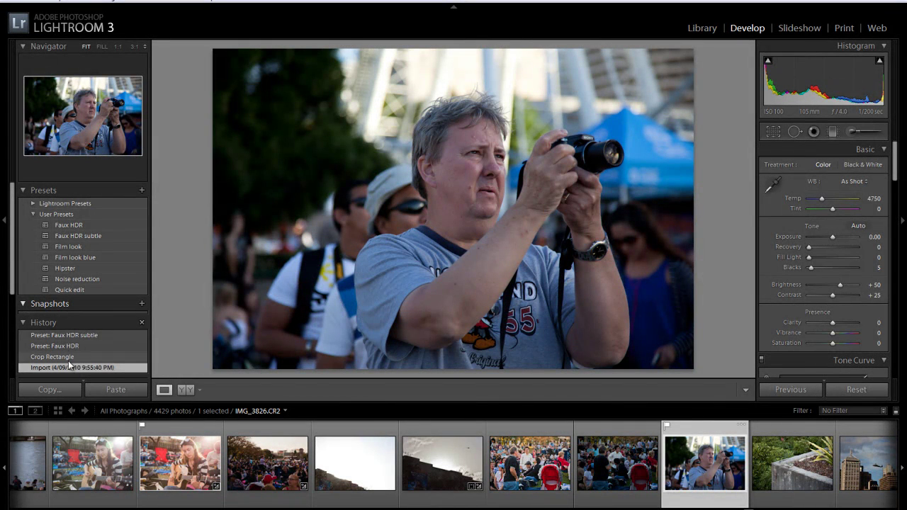
left_click(68, 337)
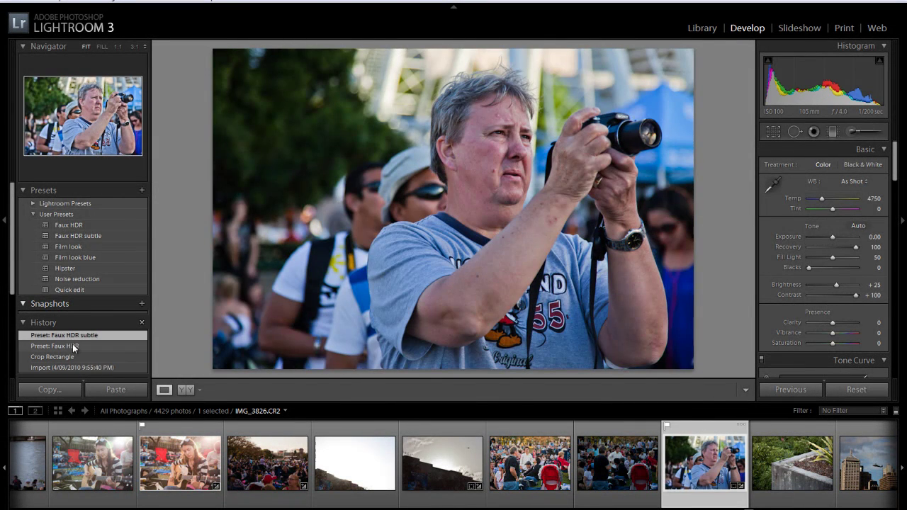
left_click(72, 344)
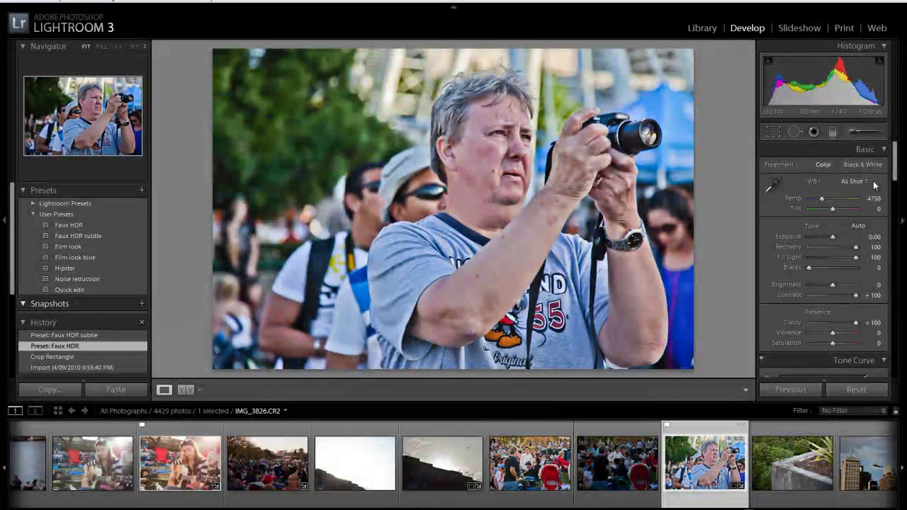
left_click(866, 165)
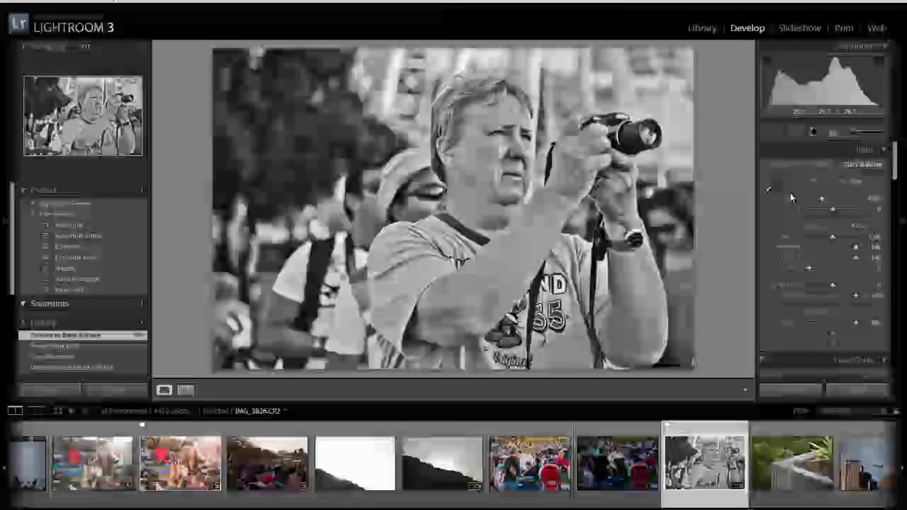
Step: Set IMG_3826's treatment back to Color and open the ice-cream photo IMG_3870
left_click(824, 165)
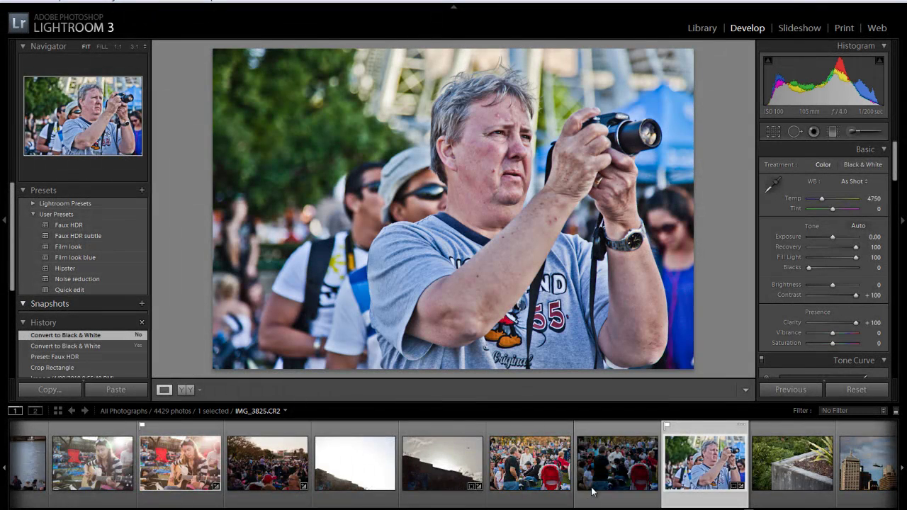
scroll(587, 495, "down", 10)
scroll(587, 496, "down", 10)
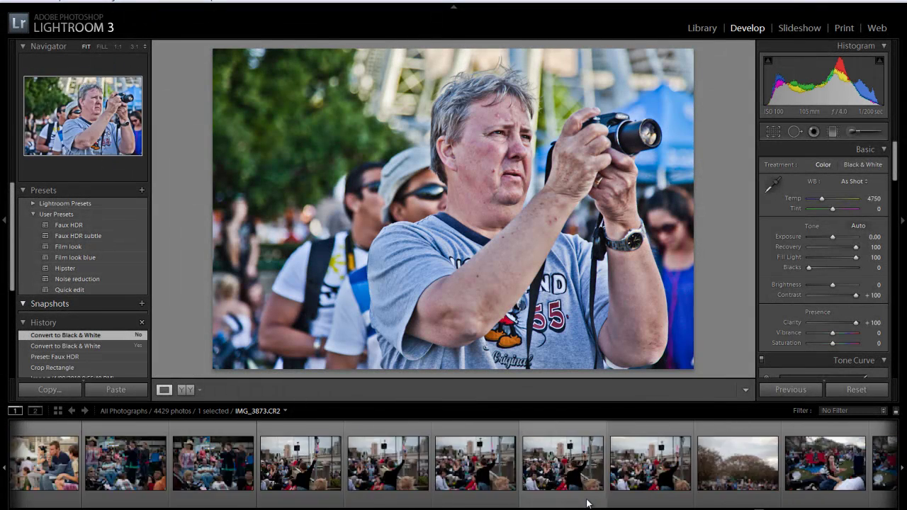
left_click(249, 473)
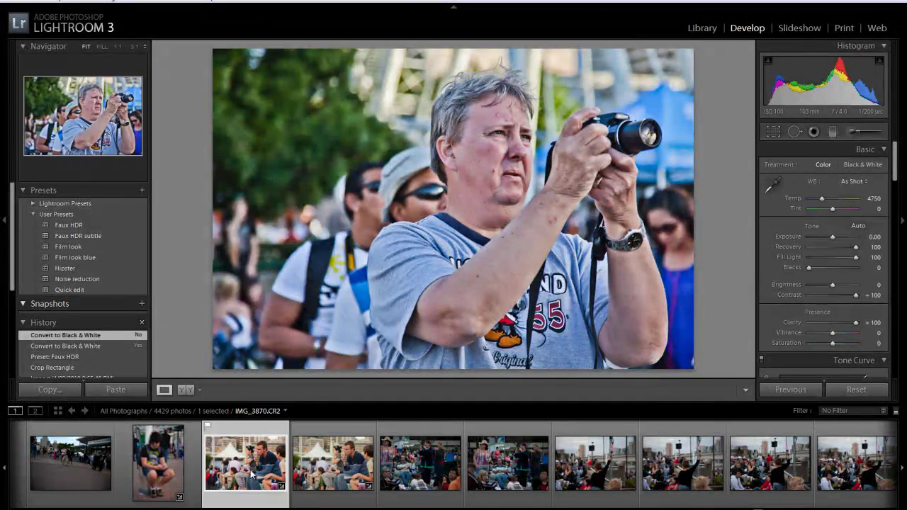